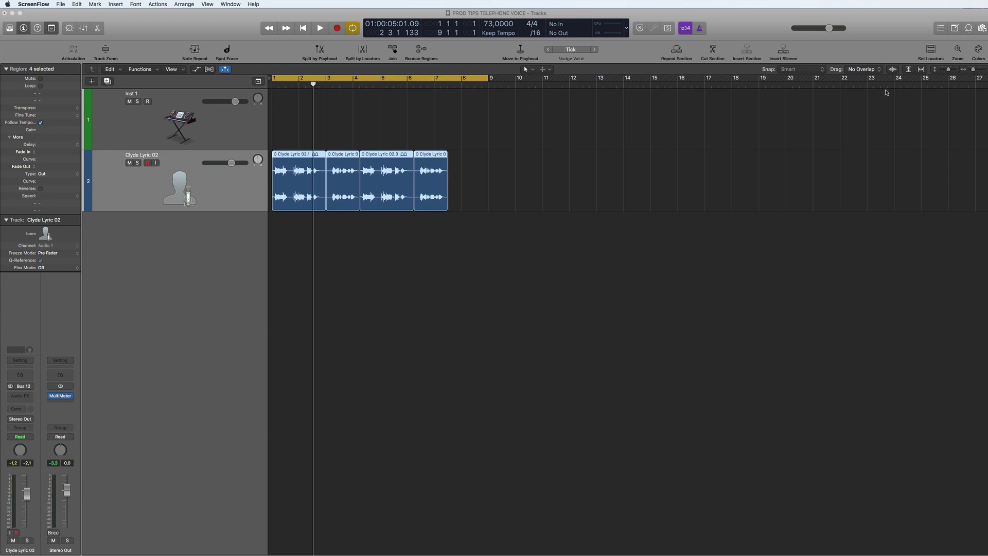
pyautogui.click(28, 376)
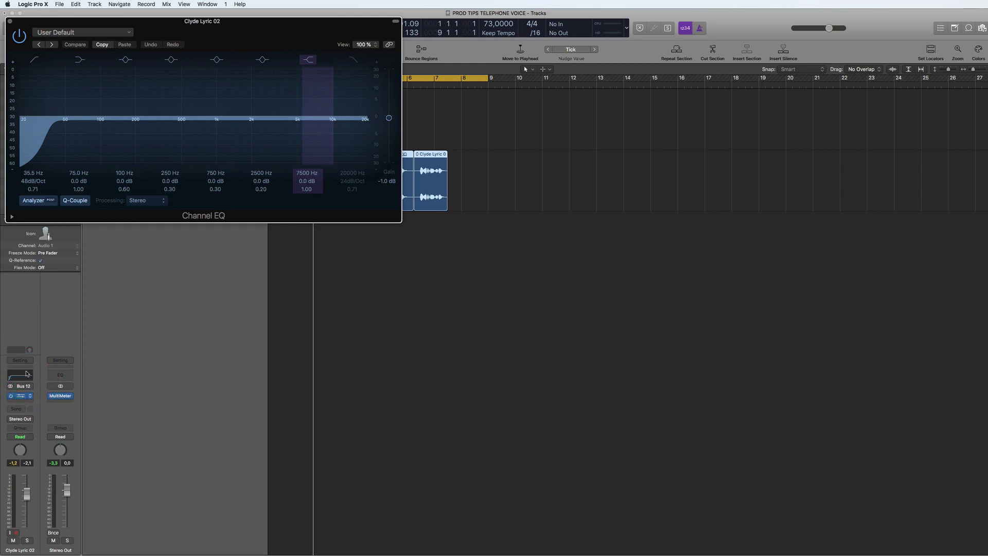
pyautogui.moveTo(275, 23); pyautogui.dragTo(644, 161)
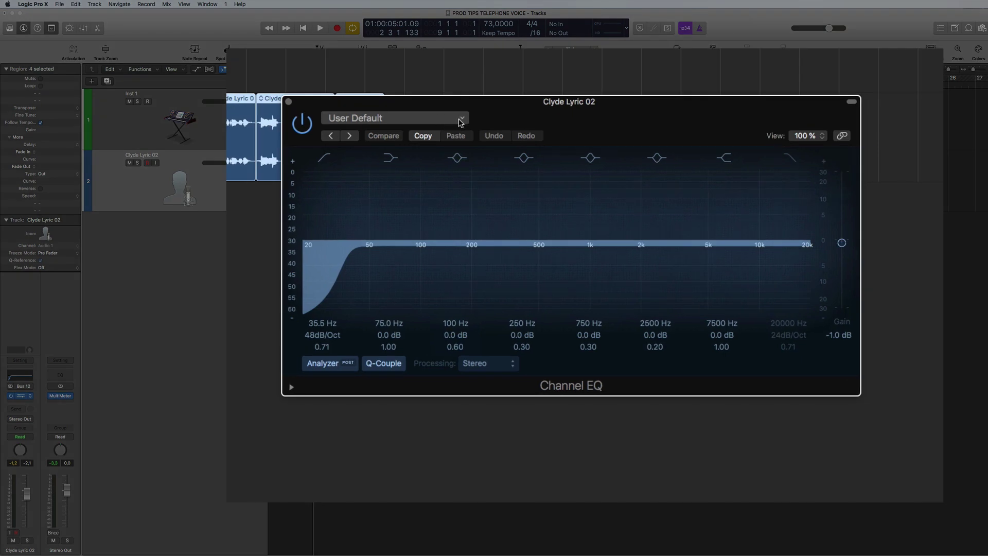
pyautogui.click(461, 121)
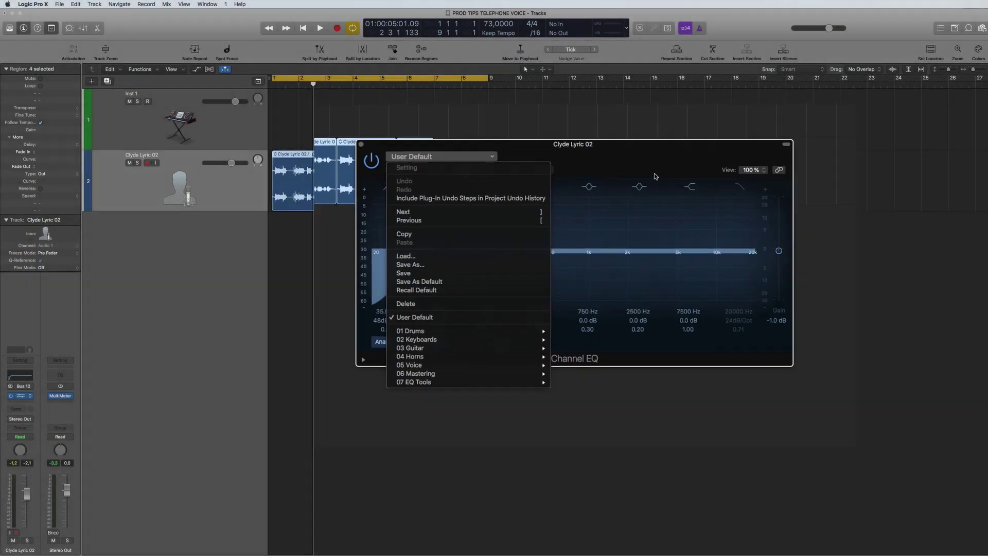
pyautogui.click(641, 175)
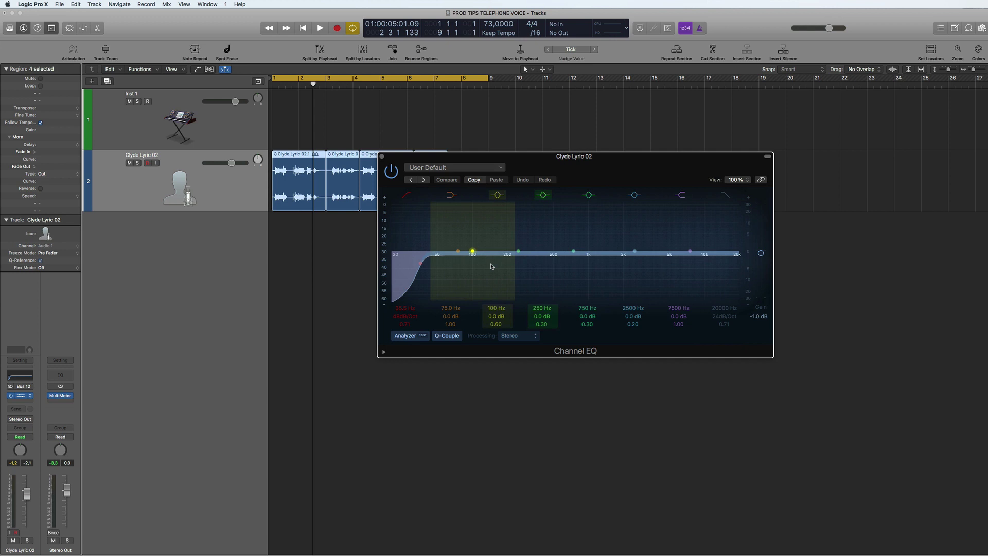
pyautogui.moveTo(609, 168); pyautogui.dragTo(535, 168)
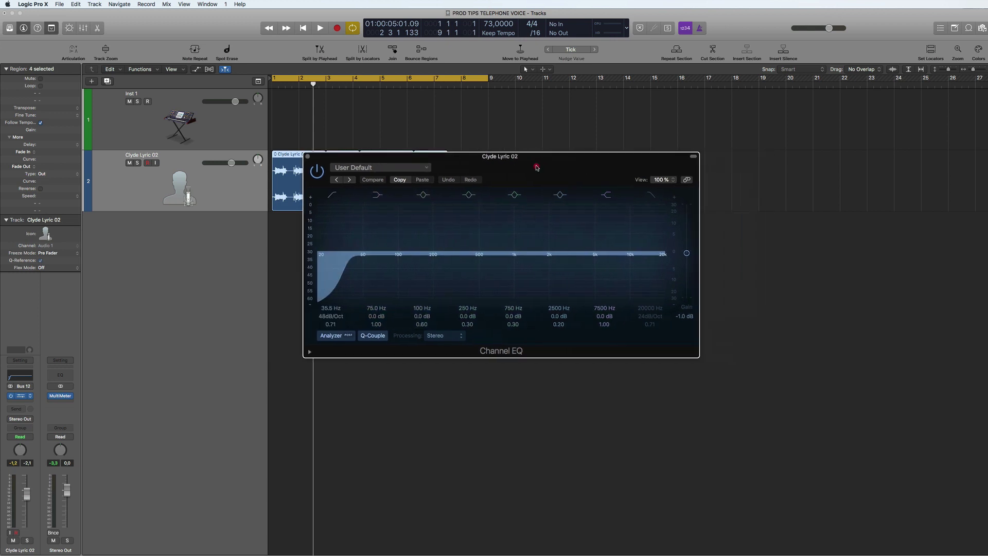
# Load 07 EQ Tools > Phone Filter Notch, then play and bypass the EQ to compare.
pyautogui.click(427, 168)
pyautogui.moveTo(305, 305)
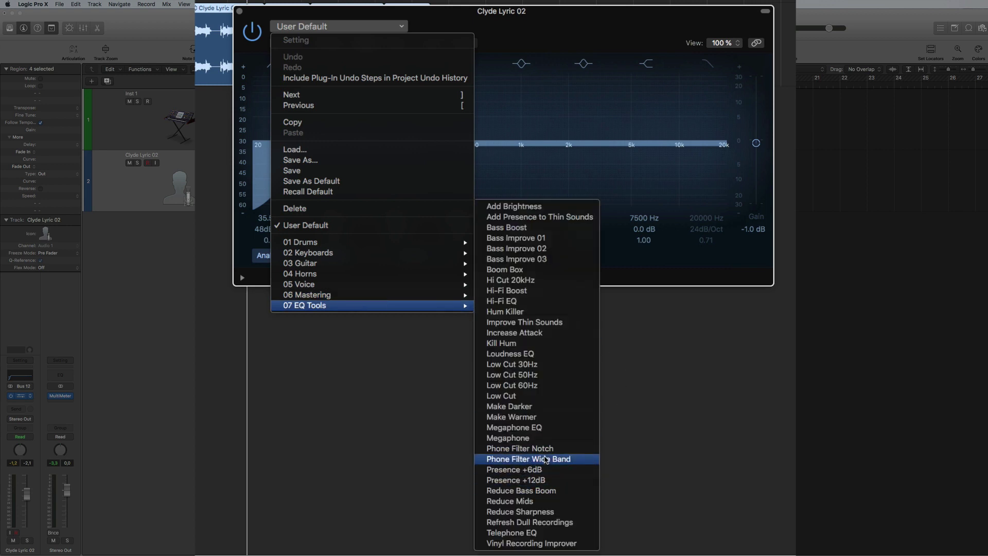
pyautogui.click(540, 448)
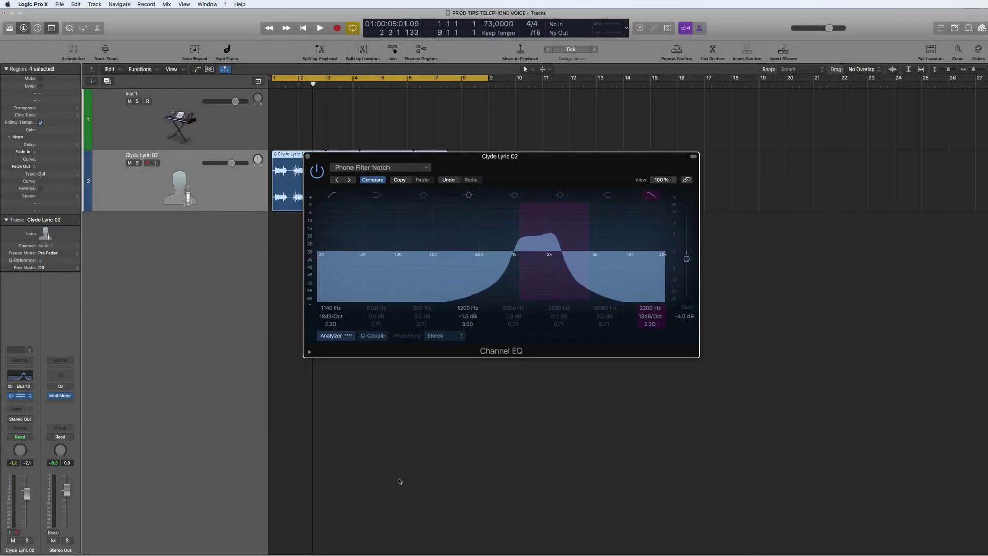
pyautogui.press('space')
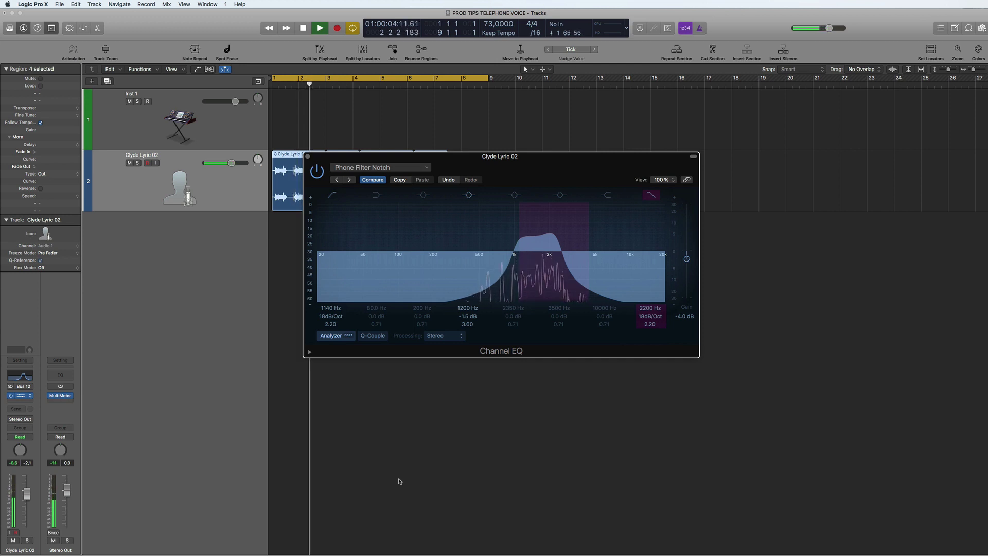
pyautogui.click(317, 171)
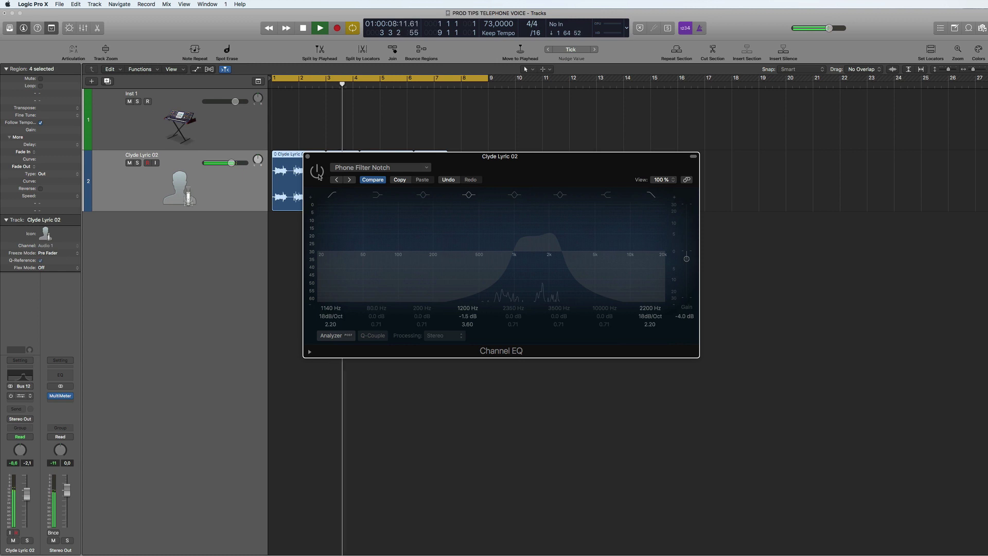
pyautogui.click(318, 171)
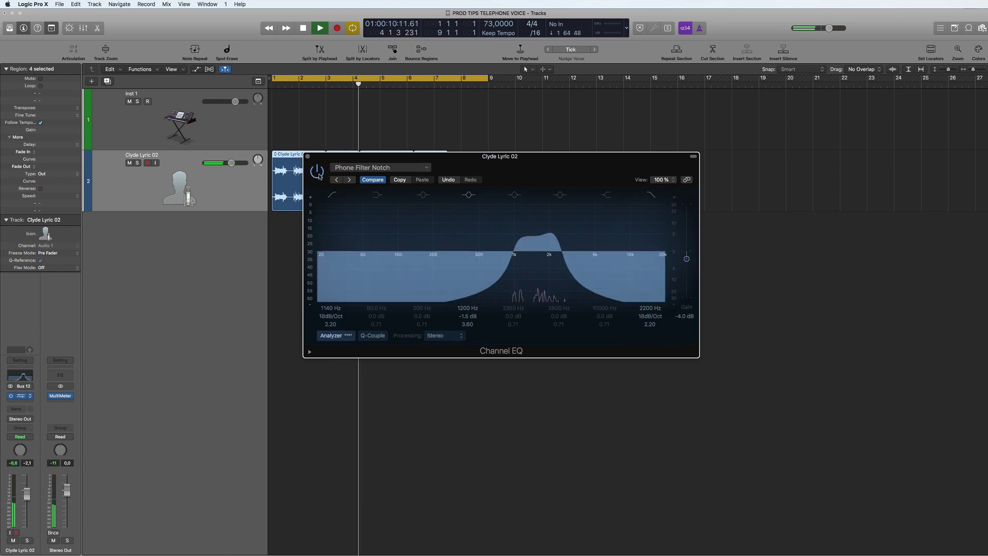
pyautogui.press('space')
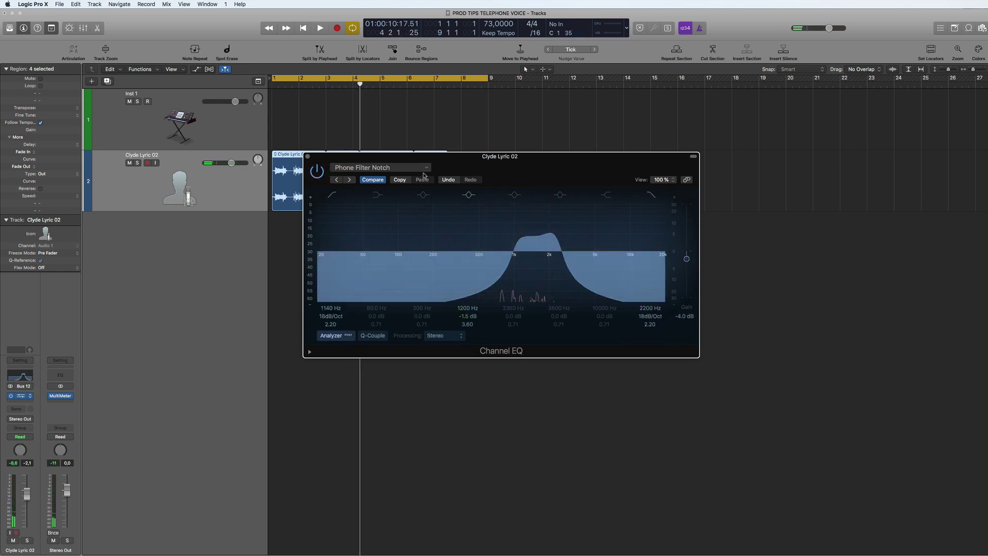
# Swap in the 07 EQ Tools > Phone Filter Wide Band preset and replay the vocal from the start.
pyautogui.click(427, 168)
pyautogui.moveTo(386, 372)
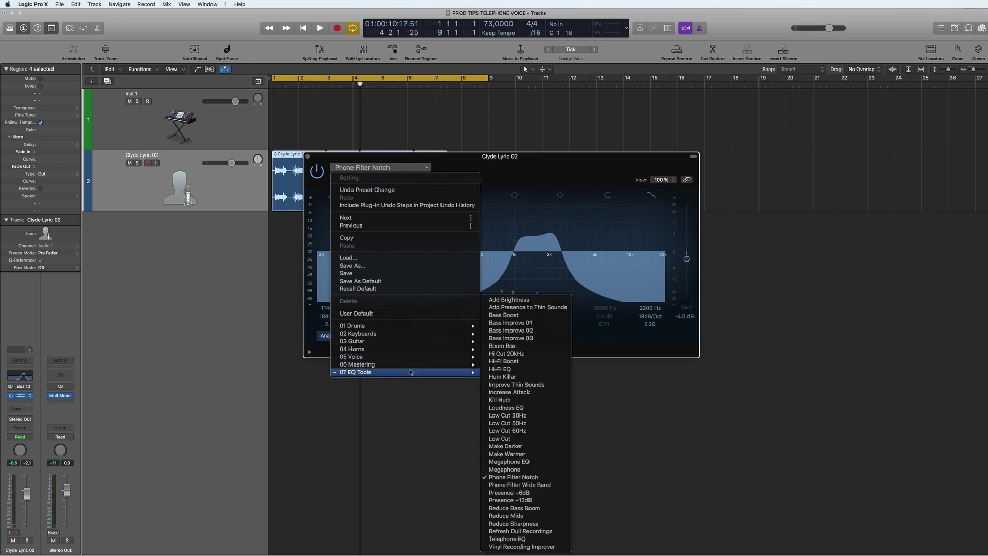
pyautogui.click(519, 485)
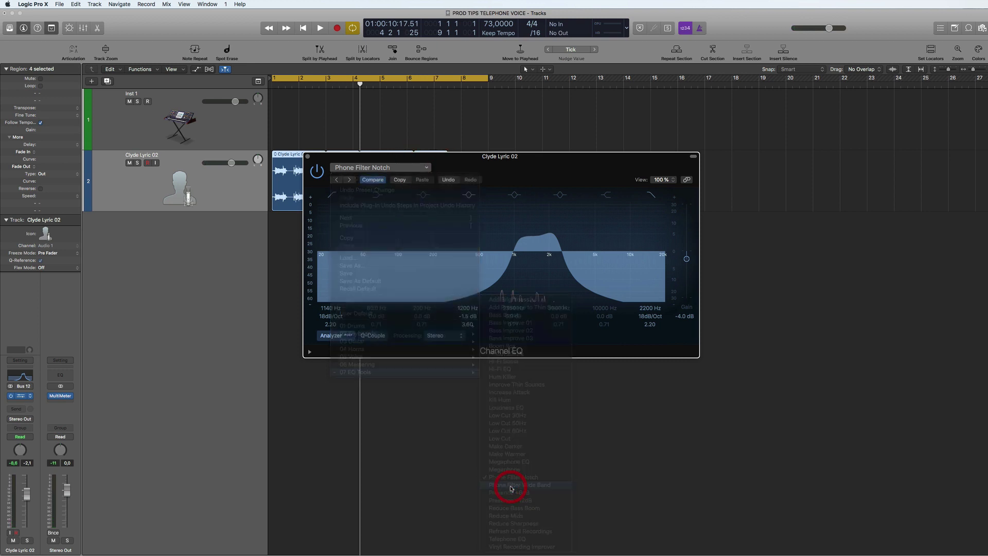
pyautogui.press('Return')
pyautogui.press('space')
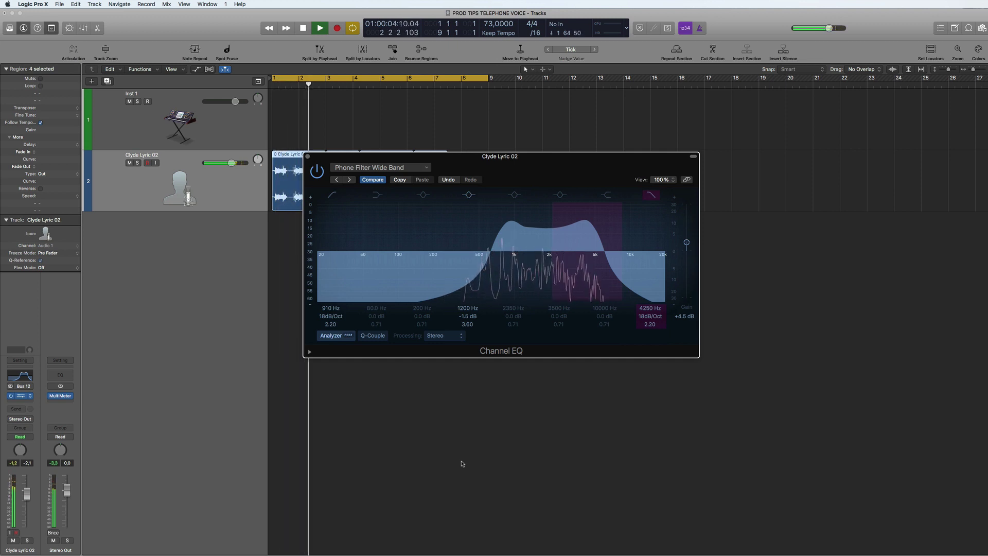
# Stop the vocal playback and close the Channel EQ window.
pyautogui.press('space')
pyautogui.hotkey('ctrl', 'w')
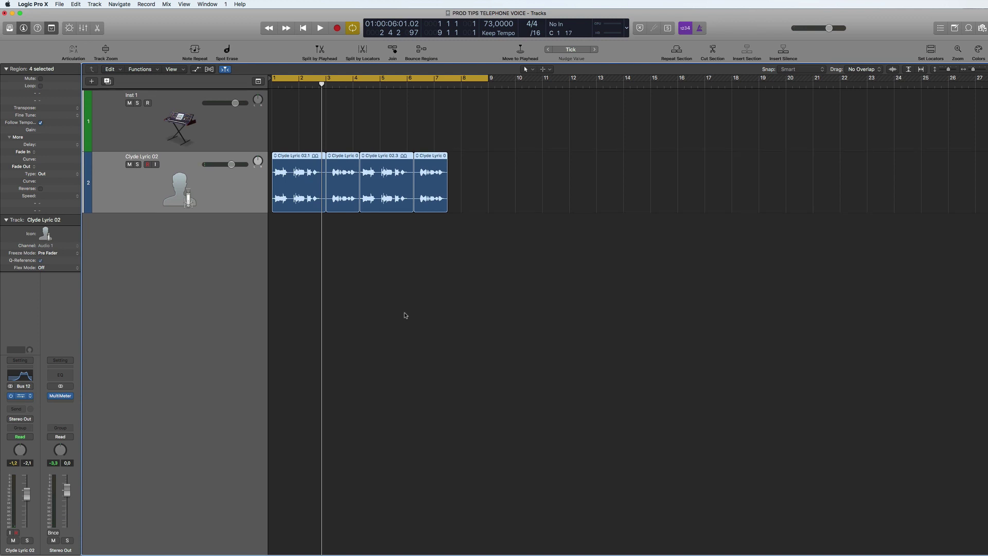